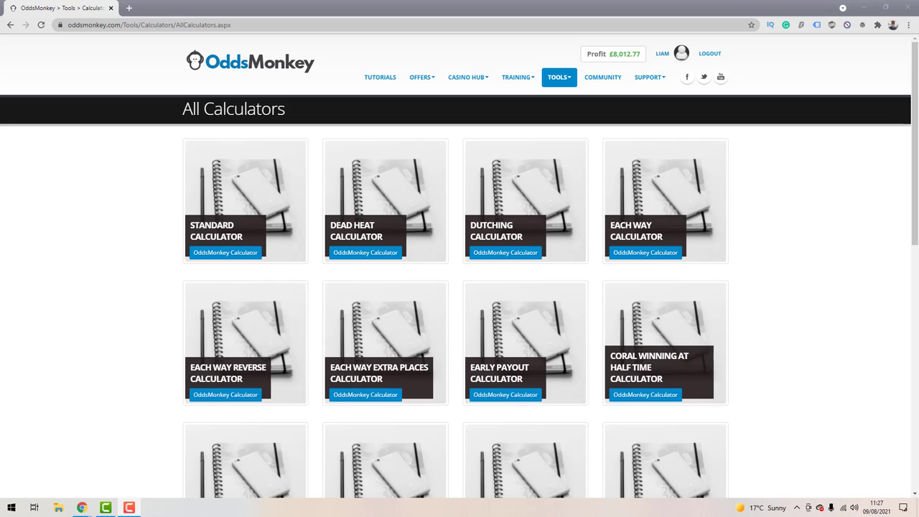
Open the Early Payout Calculator from the list of all calculators and set the lay commission to 0%
drag(184, 109, 313, 107)
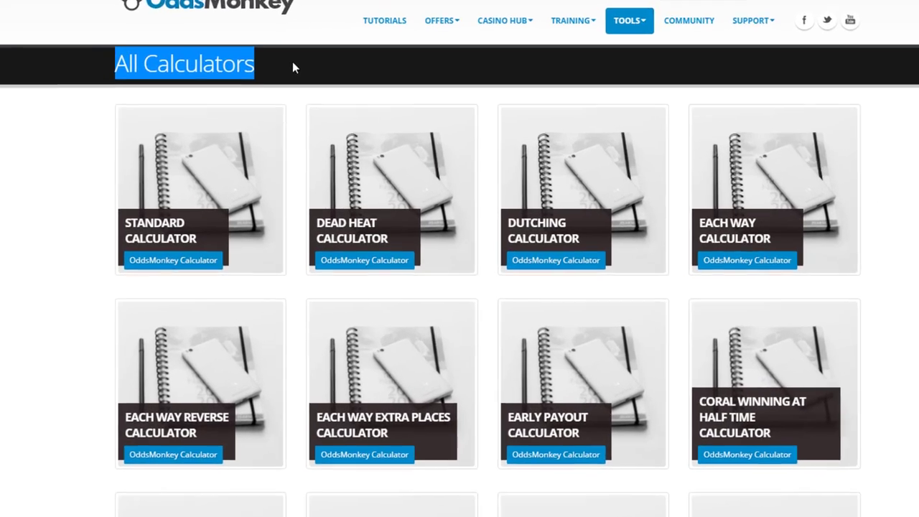
click(292, 67)
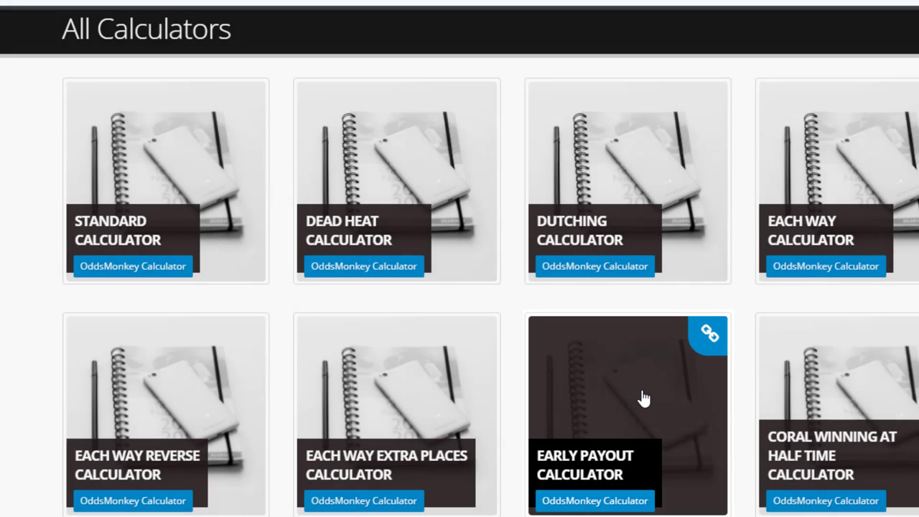
click(643, 399)
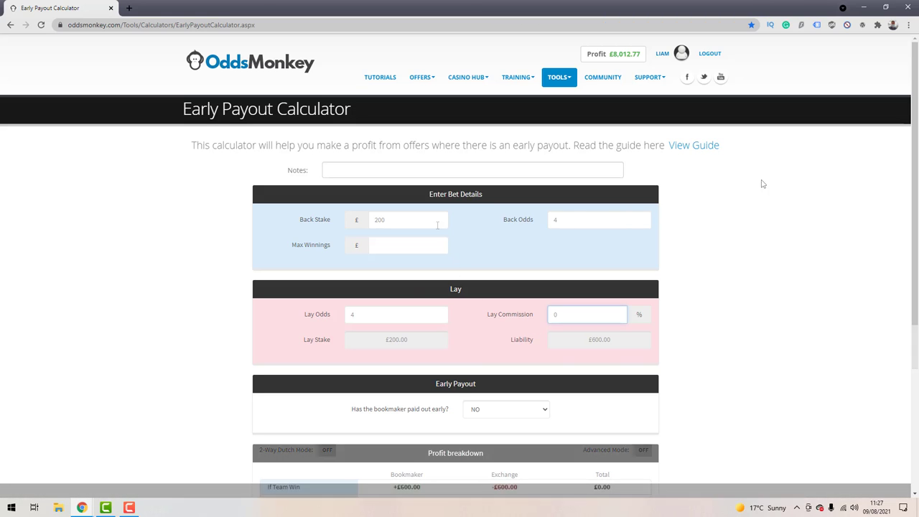
key(Tab)
text(0)
Mark the bookmaker as having paid out early and set the exchange back odds to 1.08, highlighting the resulting back stake and total
drag(910, 173, 913, 266)
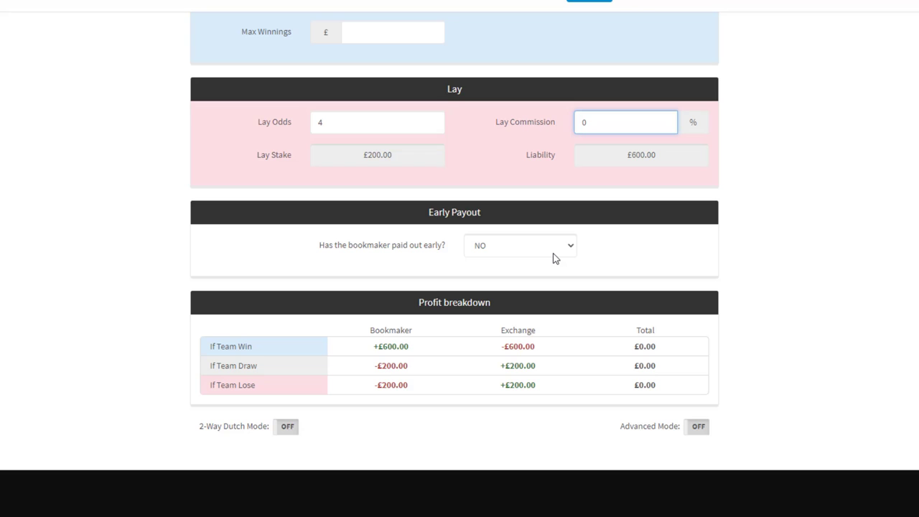
click(553, 251)
click(522, 274)
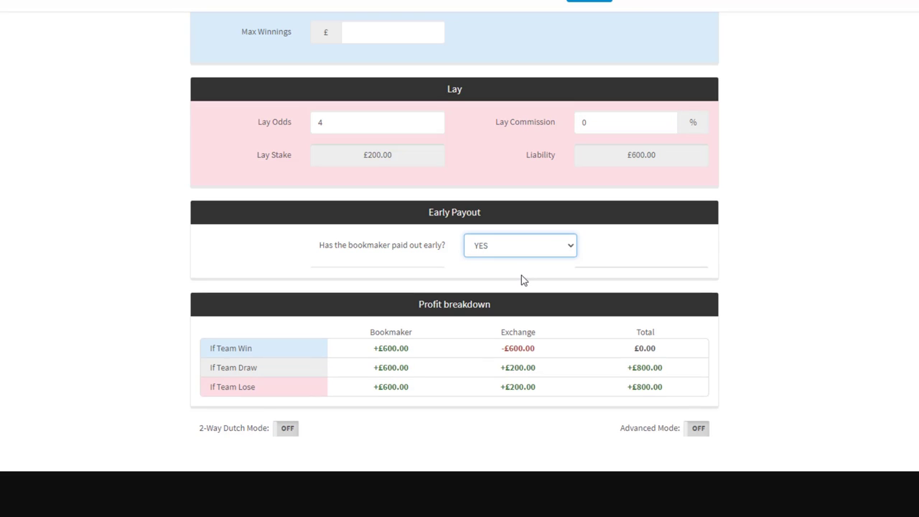
drag(217, 277, 295, 287)
click(366, 284)
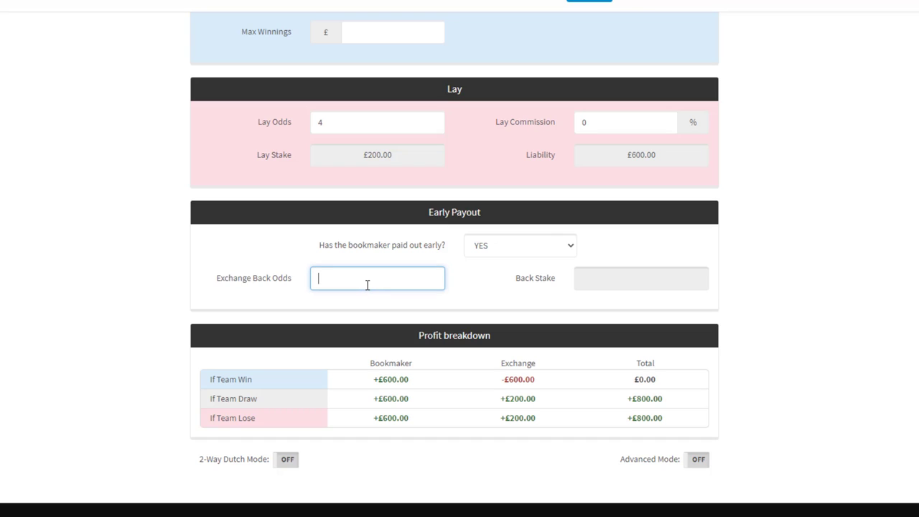
text(1.08)
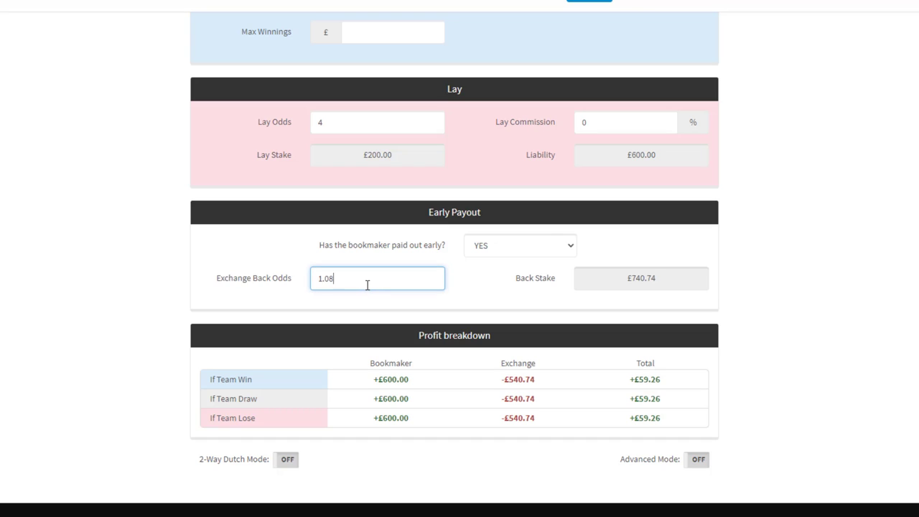
drag(621, 278, 670, 284)
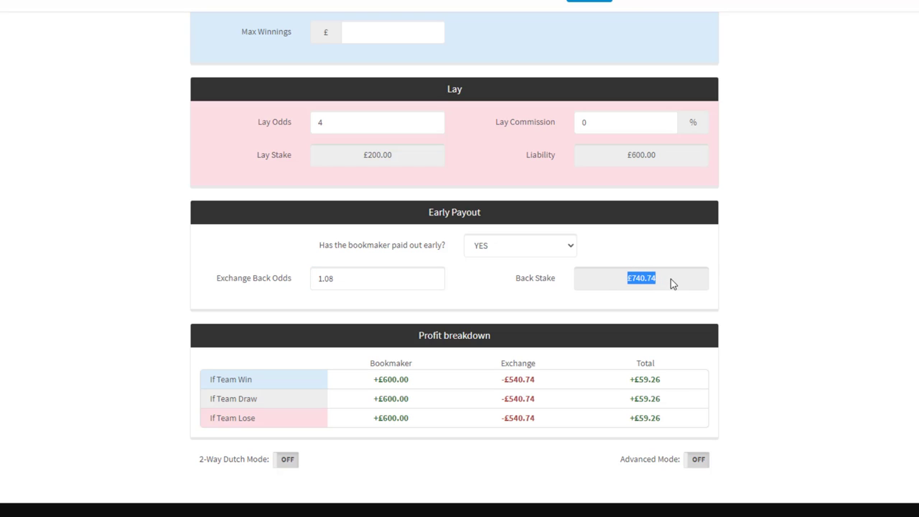
drag(637, 363, 656, 420)
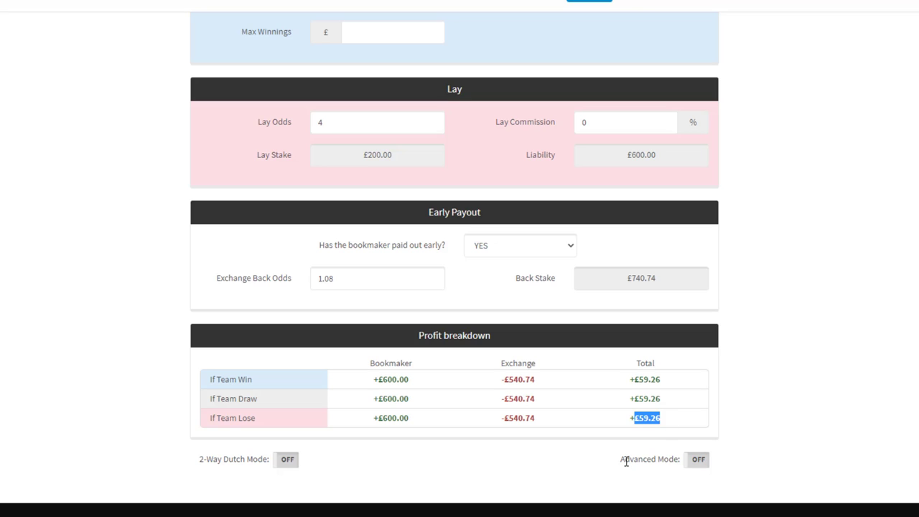
Turn on Advanced Mode for the early payout calculator
drag(620, 460, 676, 461)
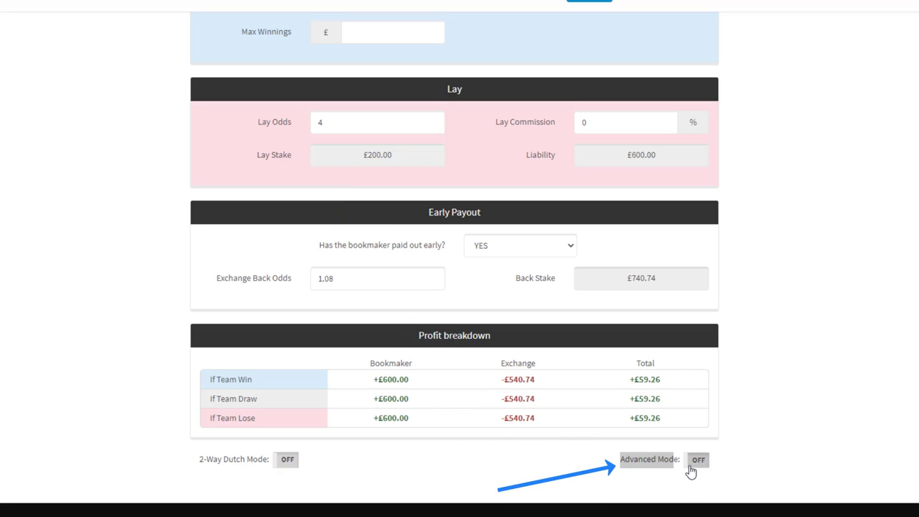
click(693, 468)
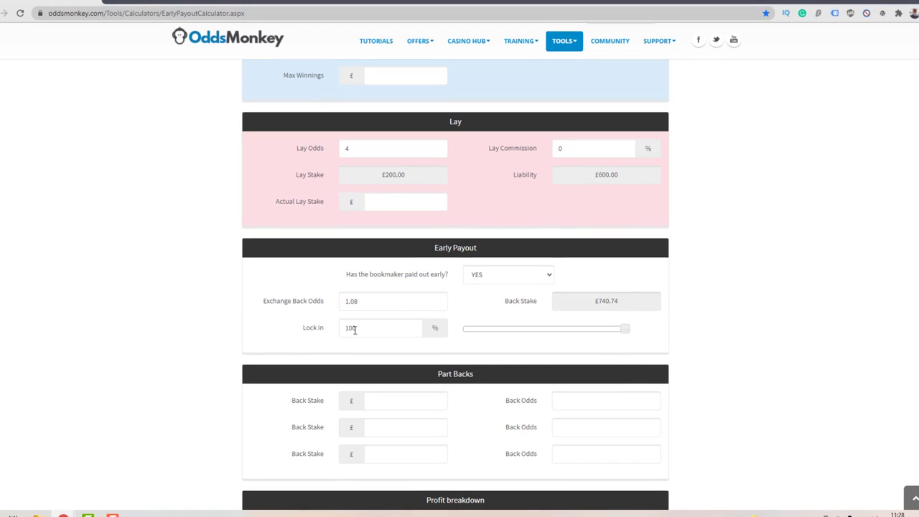
Examine the Lock in setting, the Part Backs section and the Total column of the profit breakdown
drag(299, 336, 330, 330)
drag(437, 373, 484, 374)
scroll(520, 390, down, 1)
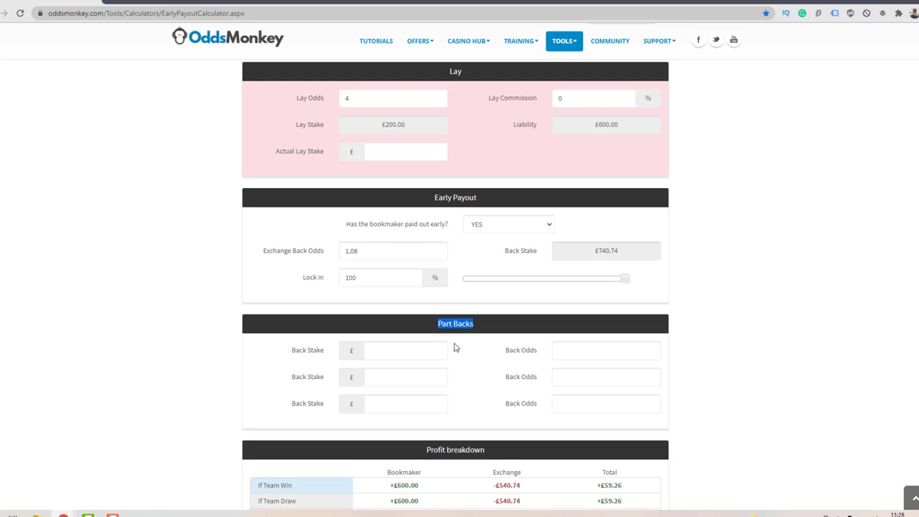
drag(300, 279, 324, 281)
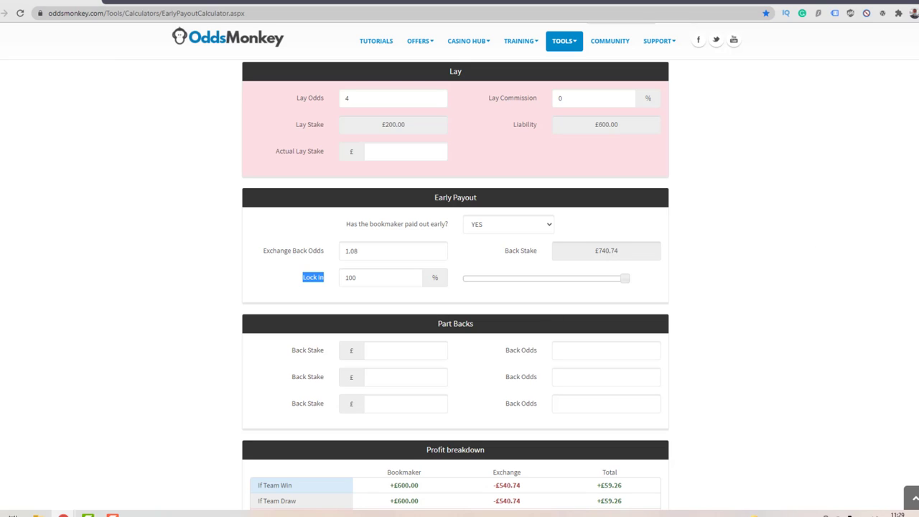
scroll(455, 287, down, 2)
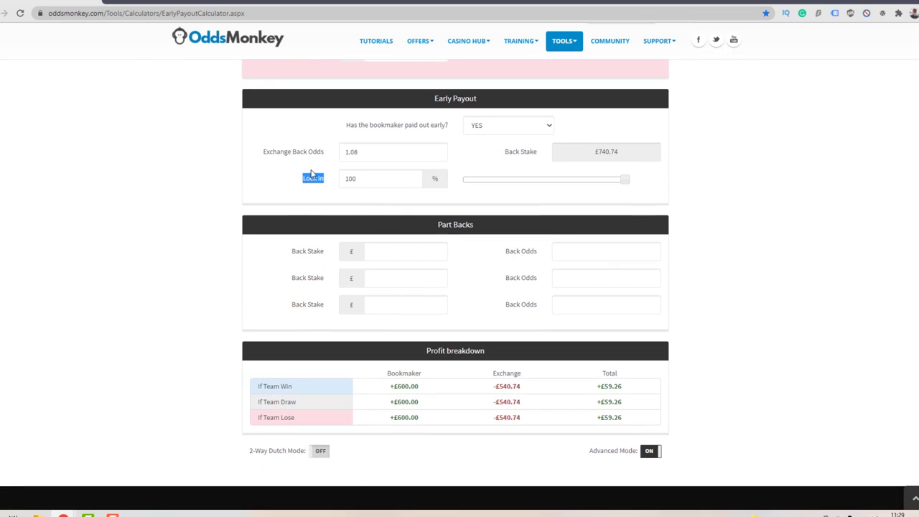
drag(426, 350, 502, 352)
click(500, 349)
drag(599, 376, 625, 376)
Set the early payout Lock in percentage to 50%
drag(625, 184, 545, 210)
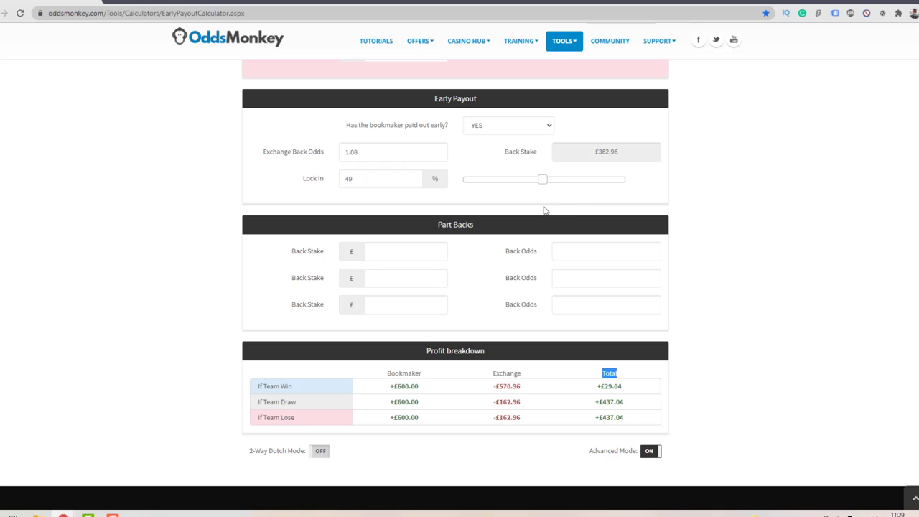
double_click(407, 179)
text(50)
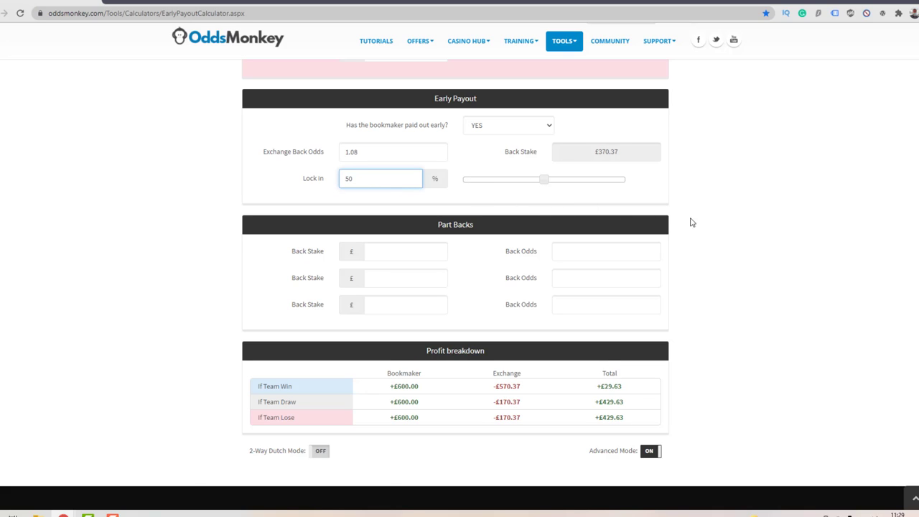
Compare the profit breakdown totals for the team winning, drawing and losing
scroll(675, 287, down, 1)
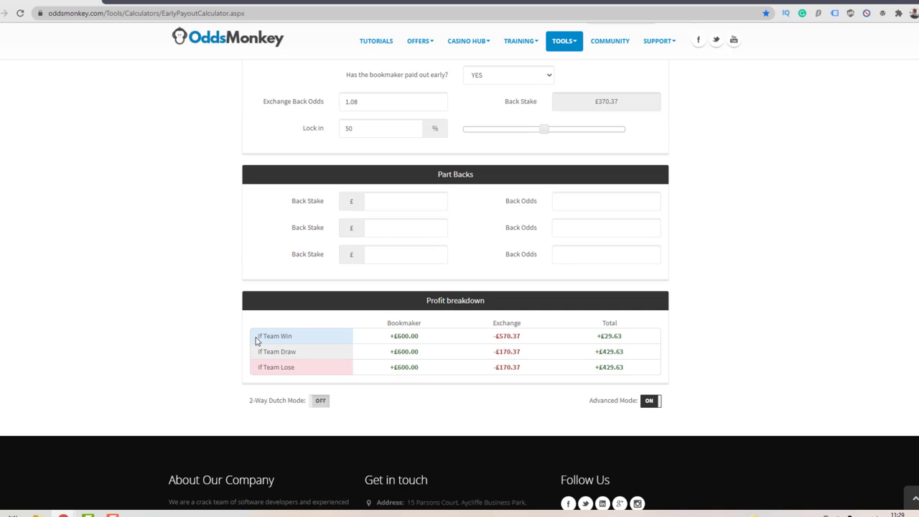
drag(257, 337, 305, 336)
drag(597, 335, 636, 340)
mouse_move(255, 352)
mouse_down()
mouse_move(305, 359)
mouse_move(255, 368)
mouse_move(295, 369)
mouse_up()
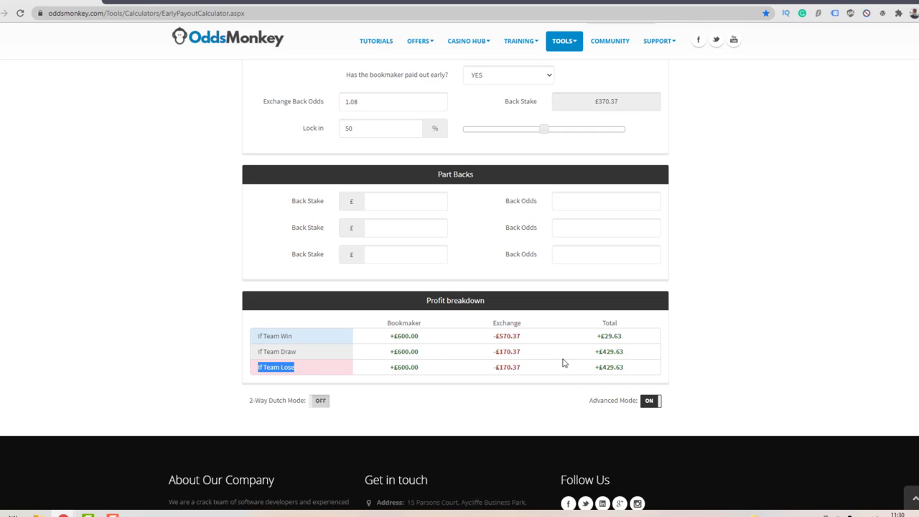
mouse_move(587, 358)
mouse_down()
mouse_move(617, 354)
mouse_move(633, 361)
mouse_move(600, 367)
mouse_move(635, 369)
mouse_up()
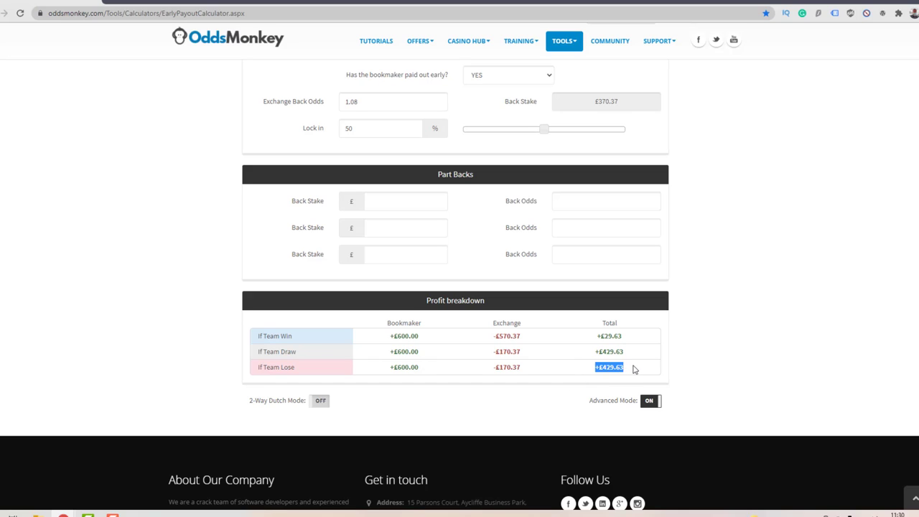
Try the lock-in level at 100% and 0%, and return it to about halfway
click(543, 129)
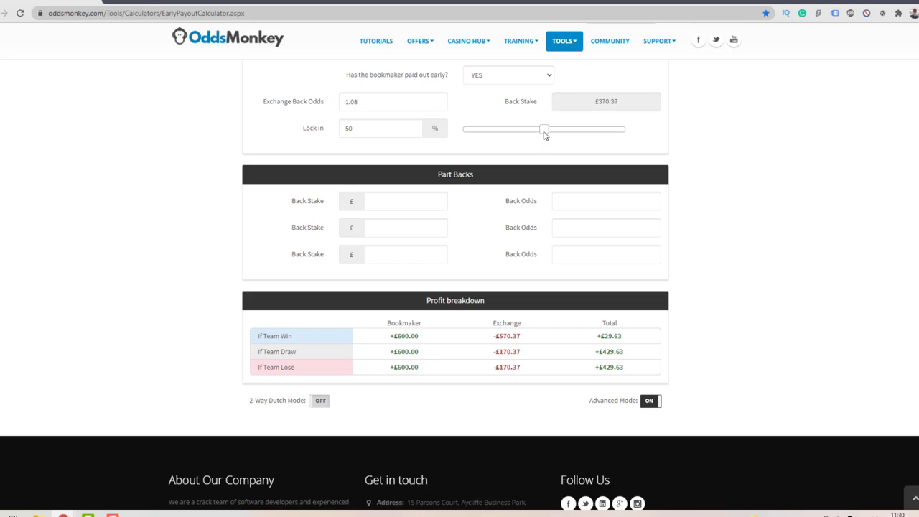
drag(543, 136, 650, 139)
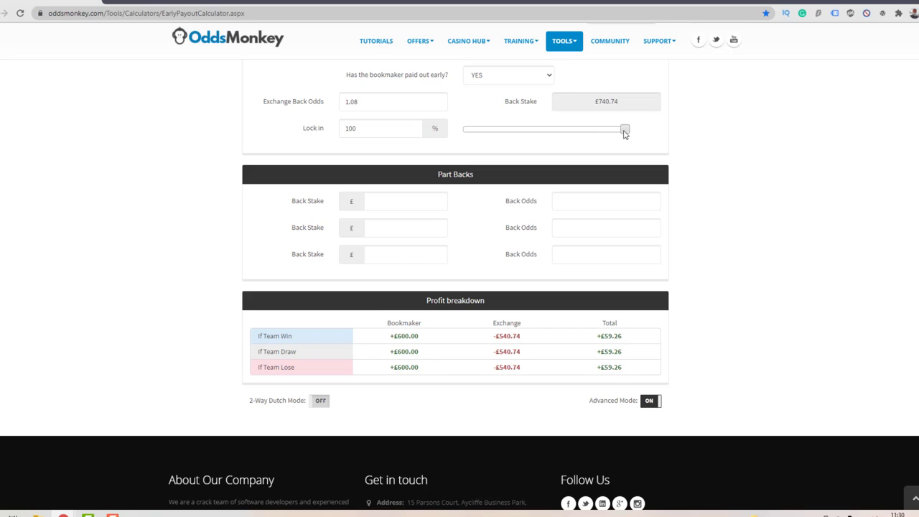
drag(624, 132, 450, 135)
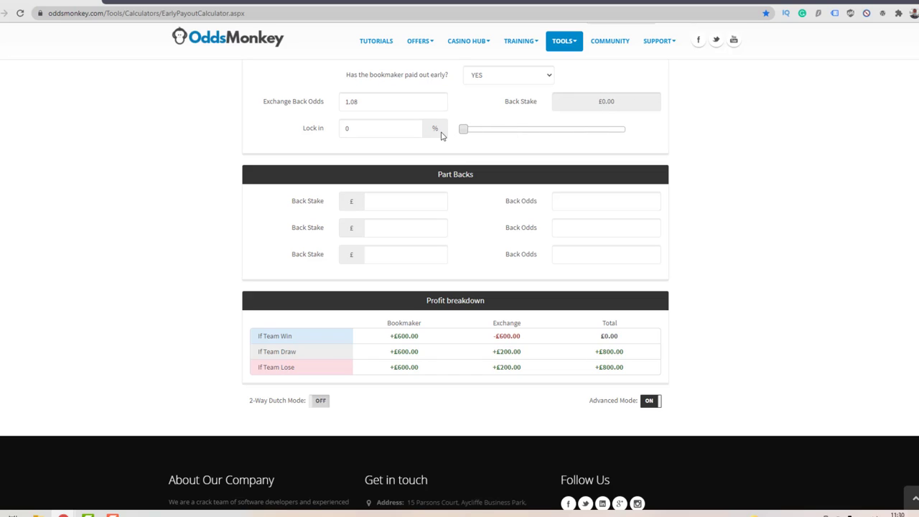
drag(462, 130, 545, 129)
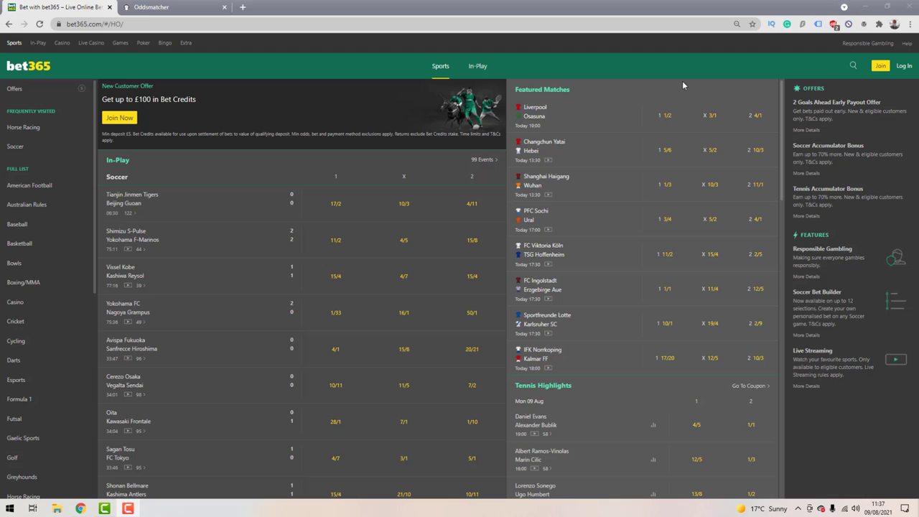
Switch from bet365 to the Oddsmatcher and open the match calculator for the Melgar v Alianza Universidad bet, accepting the updated odds
click(265, 159)
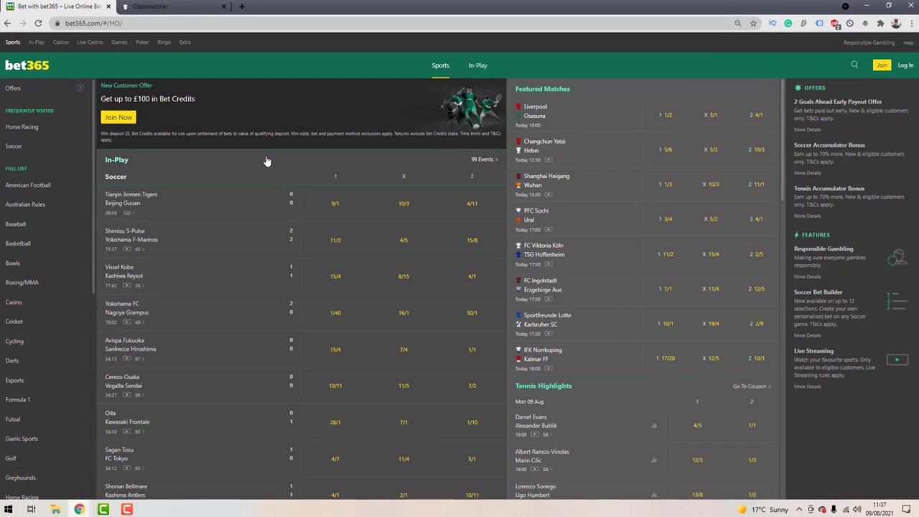
click(166, 6)
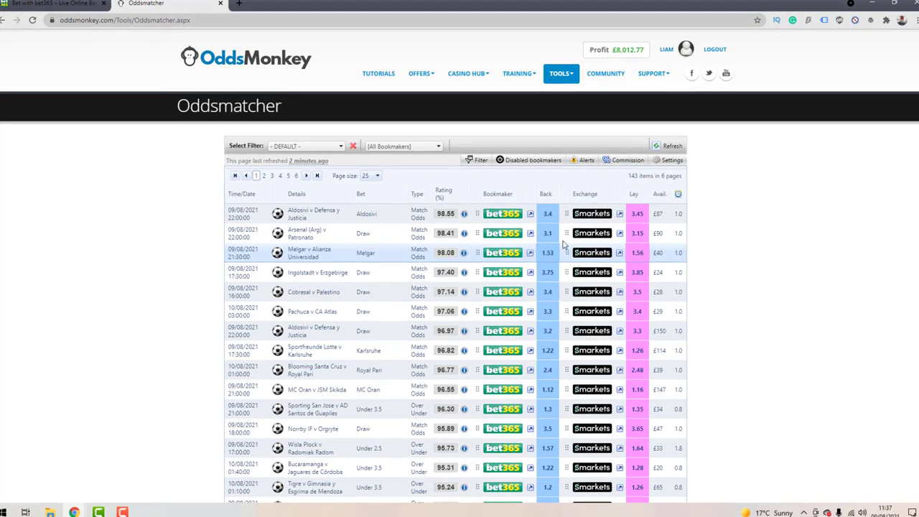
click(463, 253)
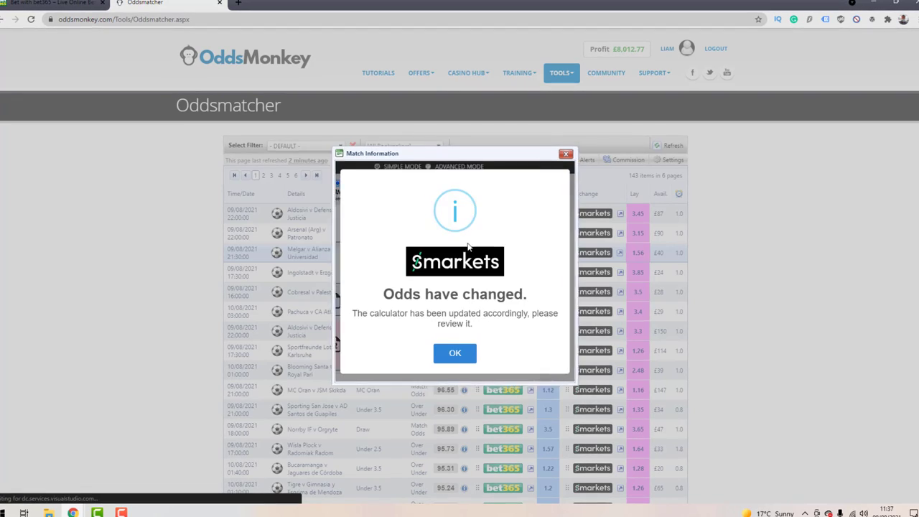
click(463, 356)
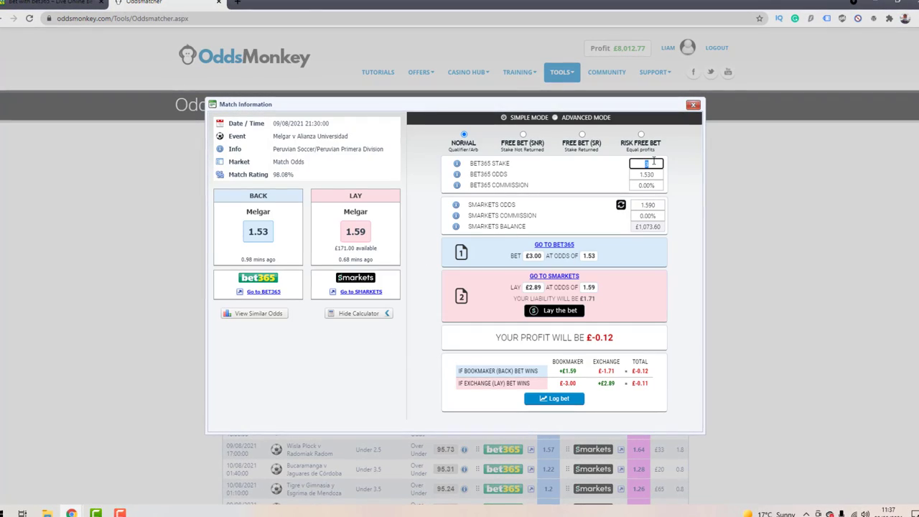
Set the bet365 stake to £50 in the match calculator, highlight the expected profit and close the calculator
text(50)
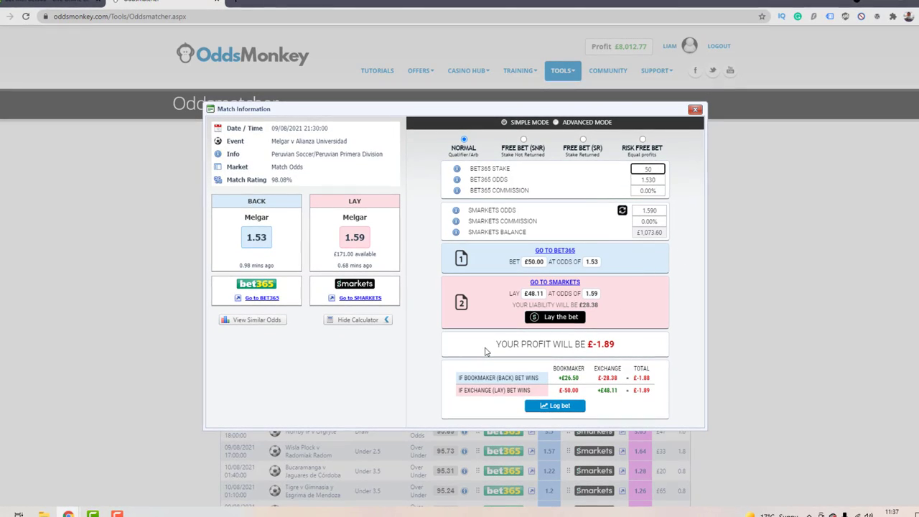
drag(484, 352, 619, 347)
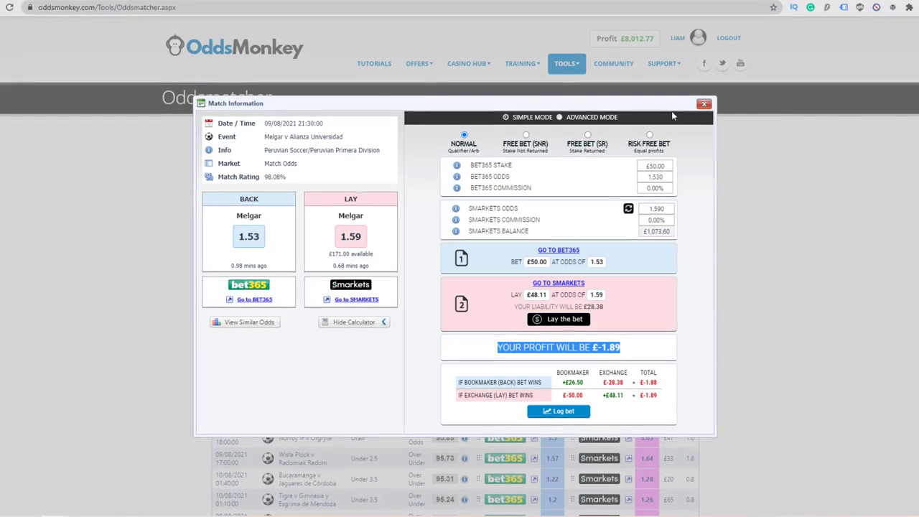
click(703, 103)
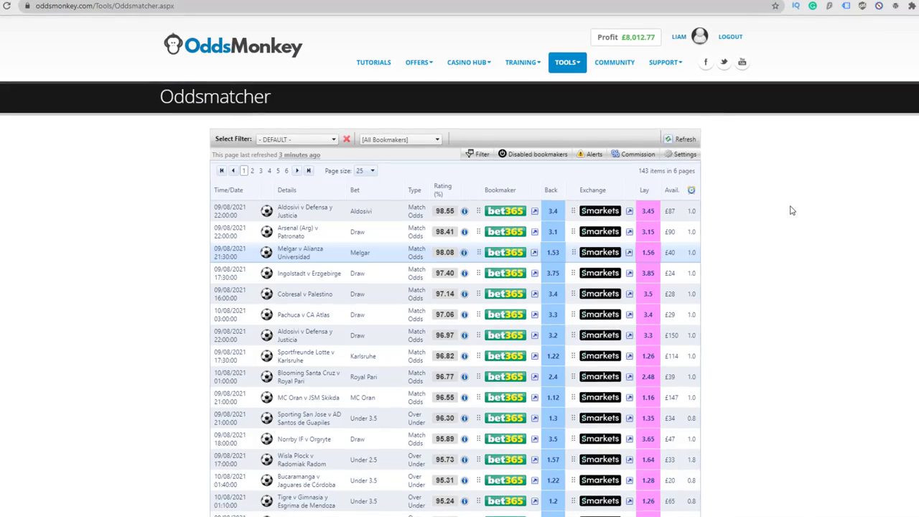
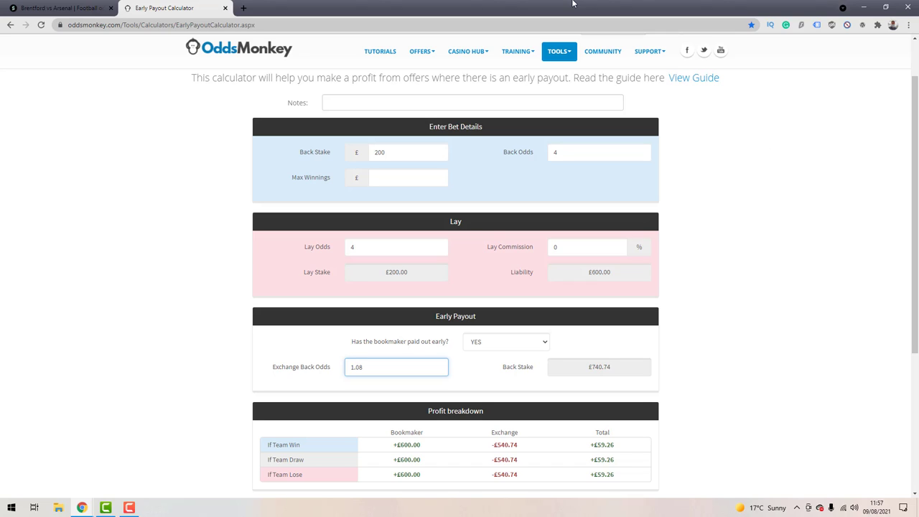
Check the Brentford vs Arsenal full-time result market on Smarkets and return to the Early Payout Calculator
click(58, 8)
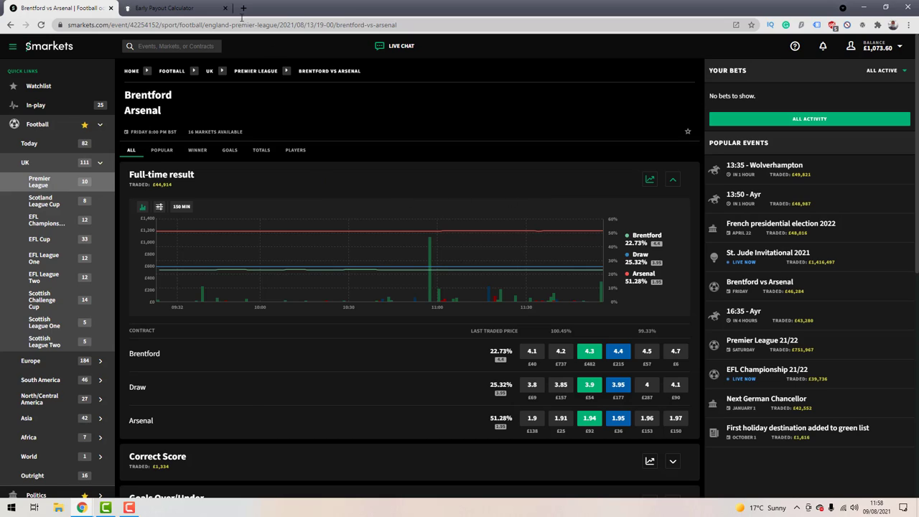
click(201, 8)
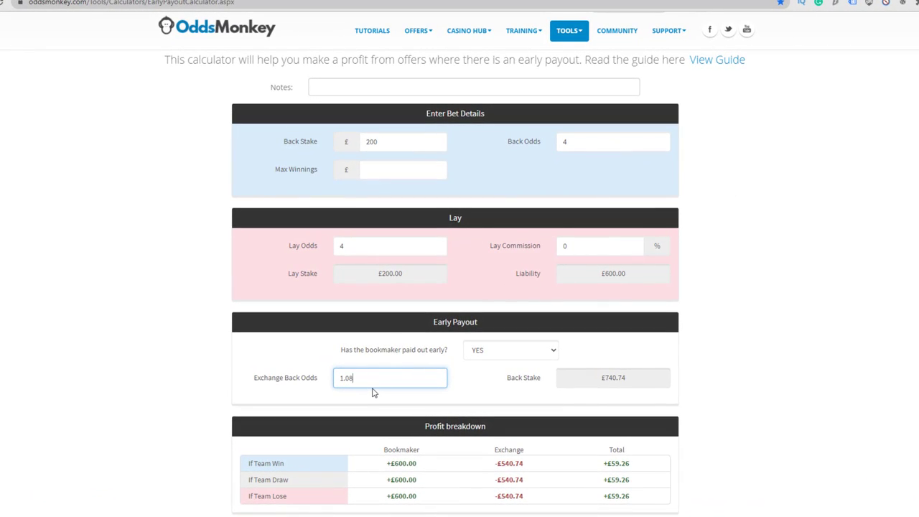
Compare exchange back odds of 1.06 and 1.08 in the Early Payout section, leaving them set to 1.06
key(BackSpace)
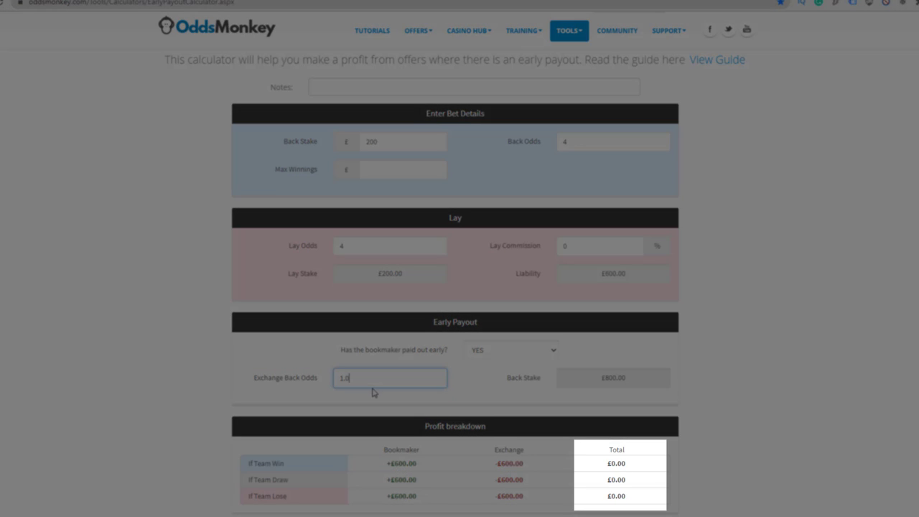
text(6)
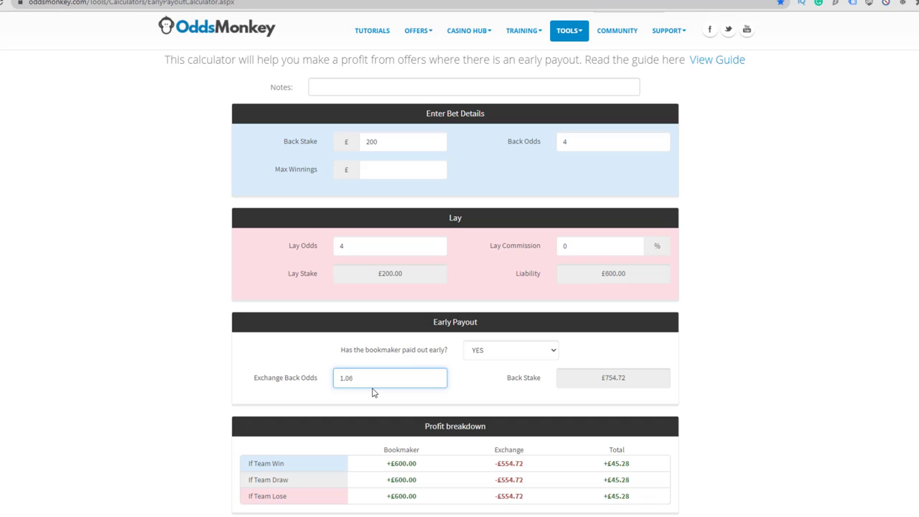
key(BackSpace)
text(8)
key(BackSpace)
text(6)
Highlight the exchange back odds, the calculated back stake and the total profit to review the lock-in bet
double_click(405, 374)
drag(587, 380, 642, 381)
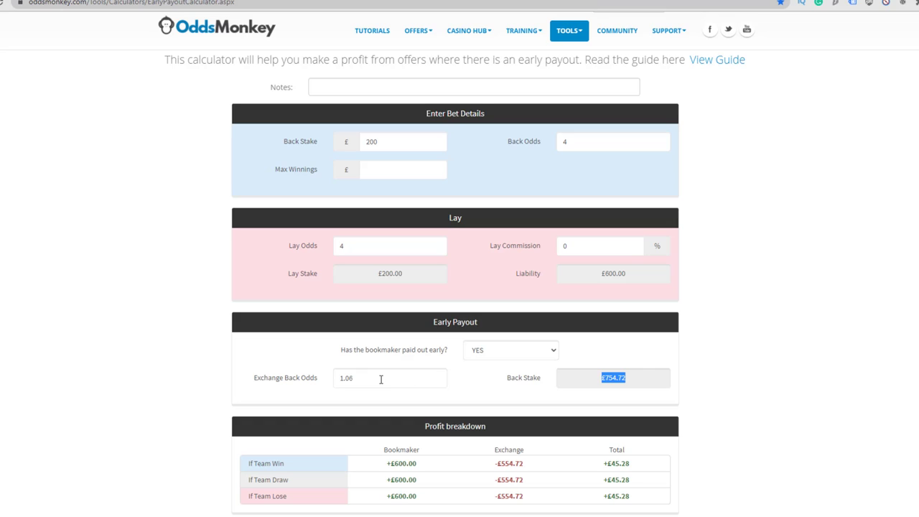
drag(595, 449, 705, 453)
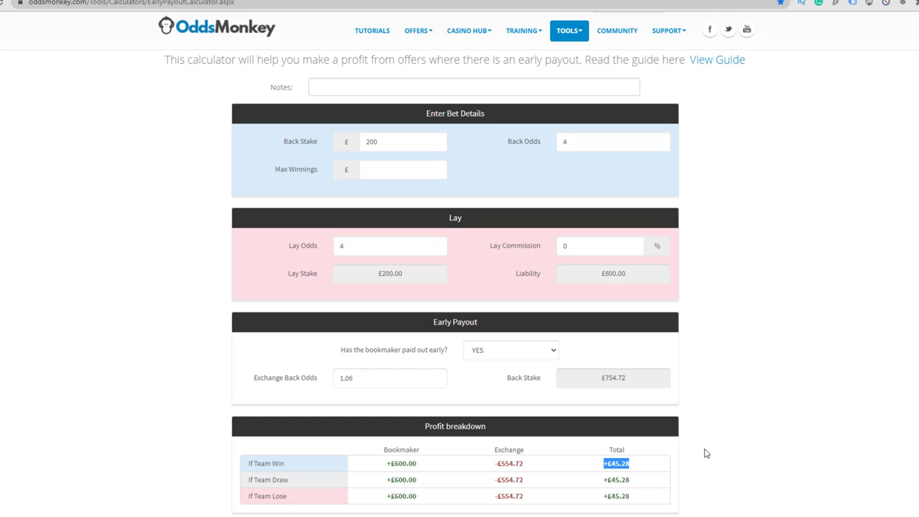
drag(600, 386, 633, 385)
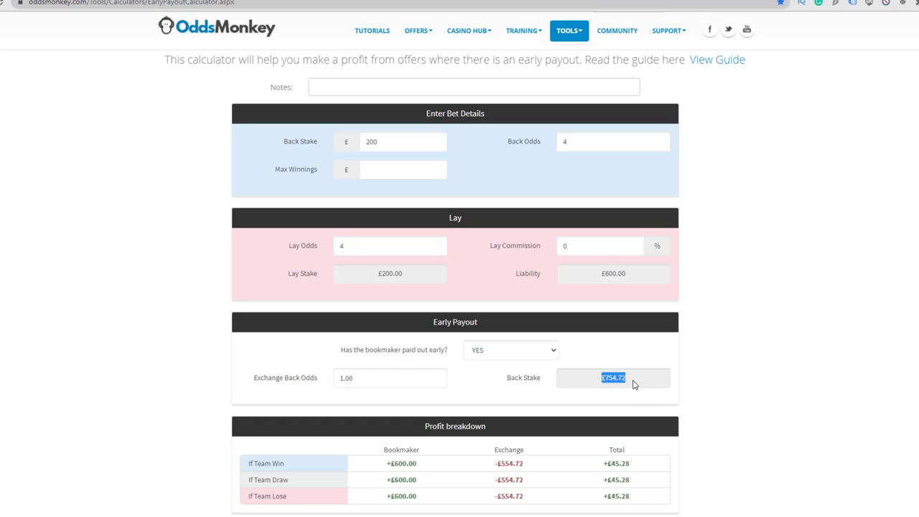
click(640, 384)
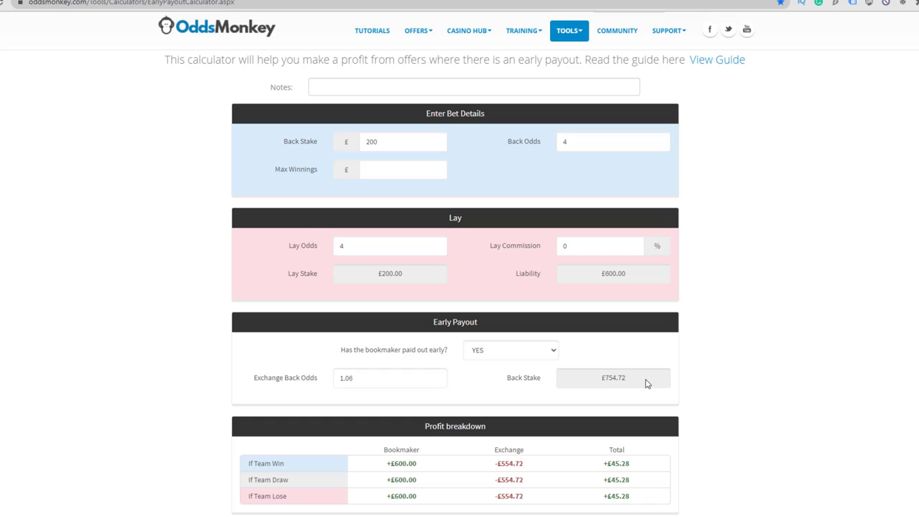